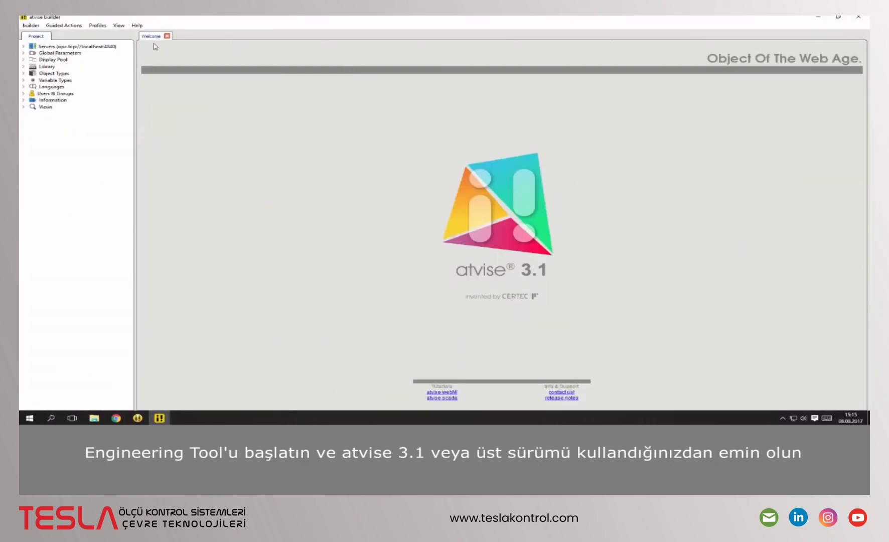
# Step: Under My Server's History Archives, add a Data archive group named rawValues
pyautogui.click(23, 47)
pyautogui.click(32, 53)
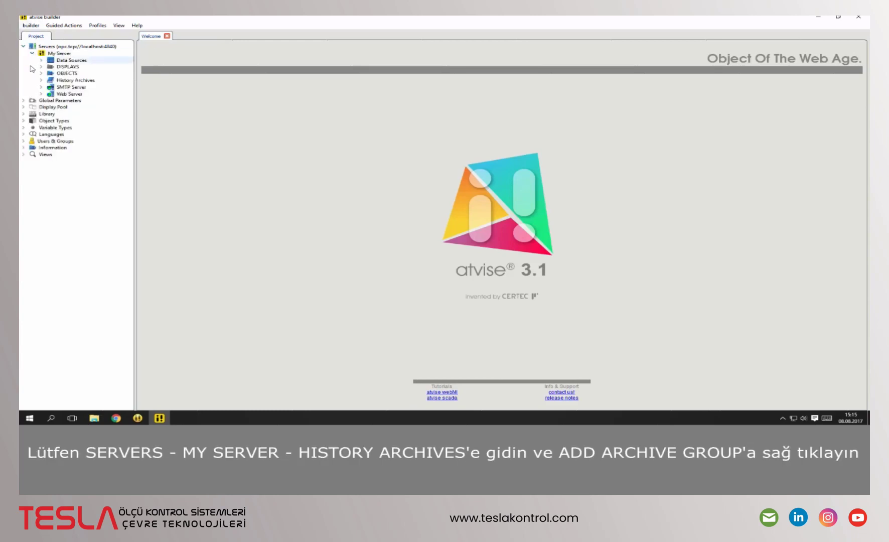
pyautogui.click(41, 80)
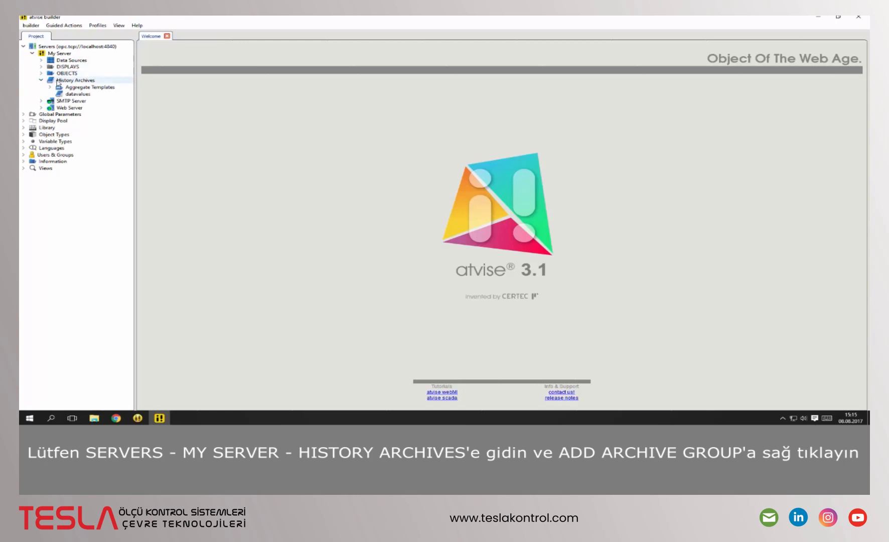
pyautogui.rightClick(56, 81)
pyautogui.moveTo(84, 86)
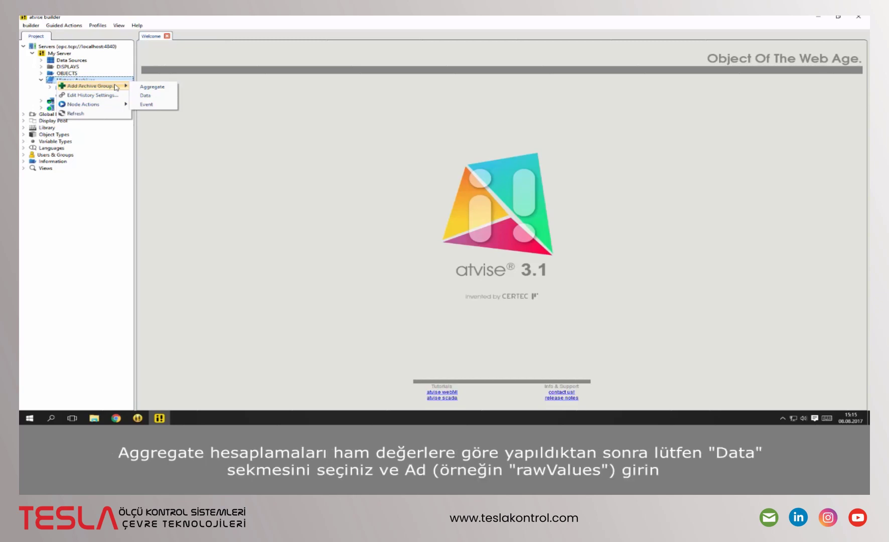
pyautogui.click(146, 95)
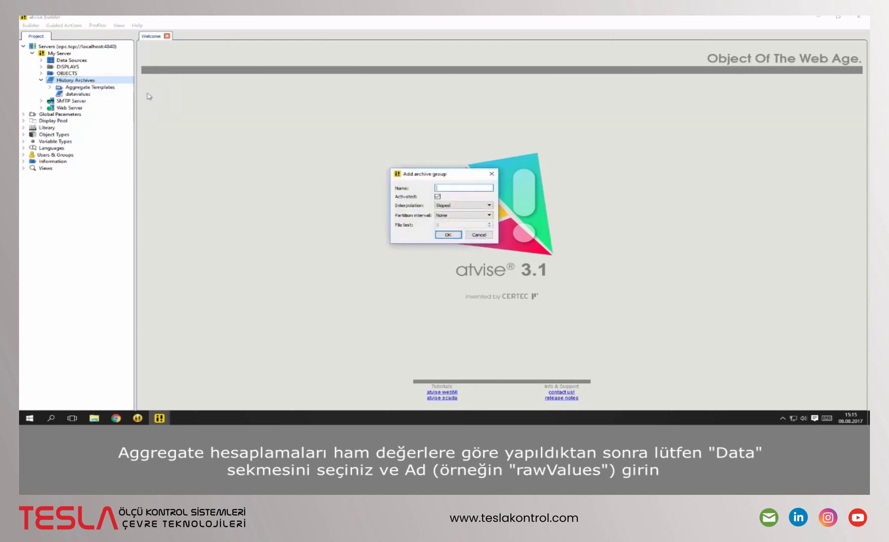
pyautogui.write('rawValues')
# Step: Confirm rawValues, then add an Aggregate archive group named aggregates under History Archives
pyautogui.click(448, 235)
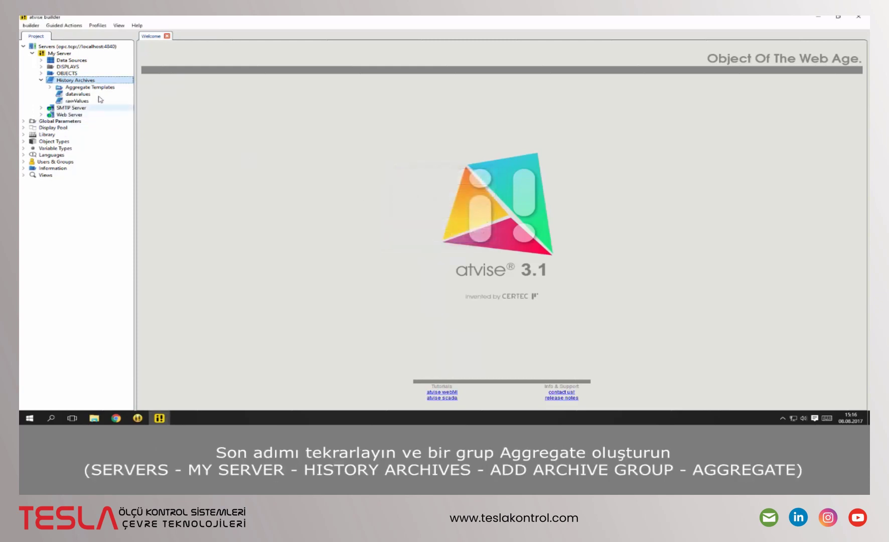
pyautogui.rightClick(84, 81)
pyautogui.moveTo(108, 88)
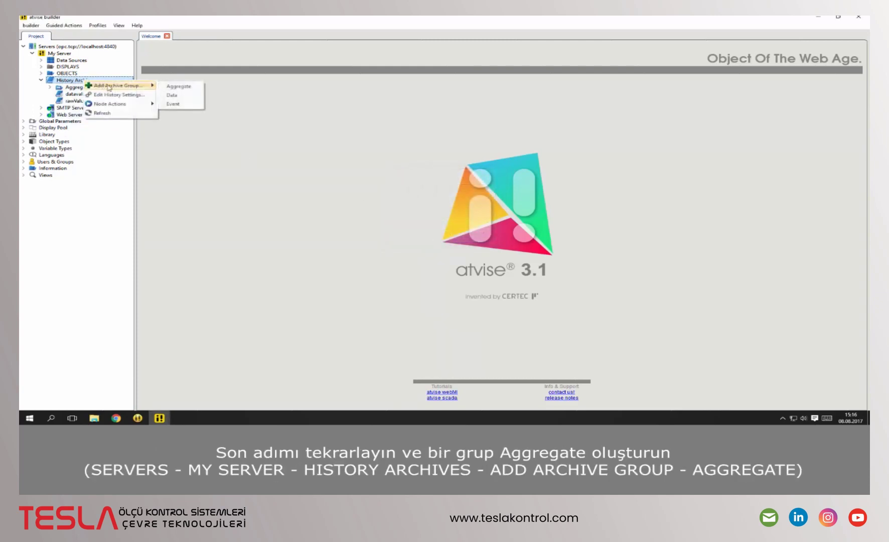
pyautogui.click(167, 88)
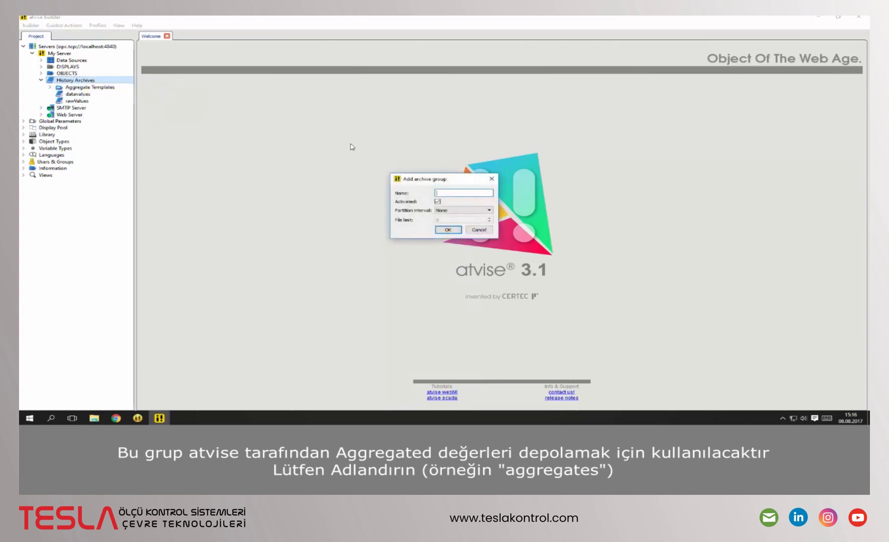
pyautogui.write('aggregates')
pyautogui.click(454, 230)
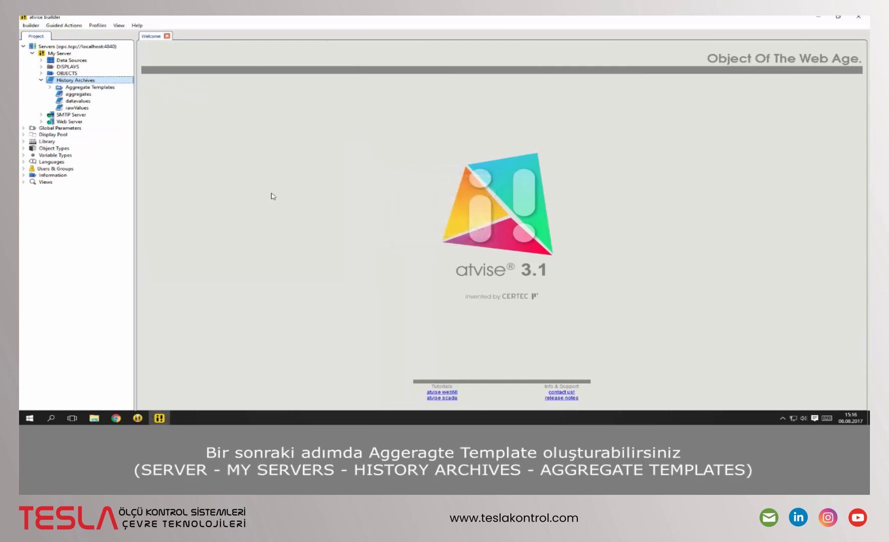
# Step: Add an aggregate template named Average under Aggregate Templates
pyautogui.click(87, 88)
pyautogui.rightClick(87, 89)
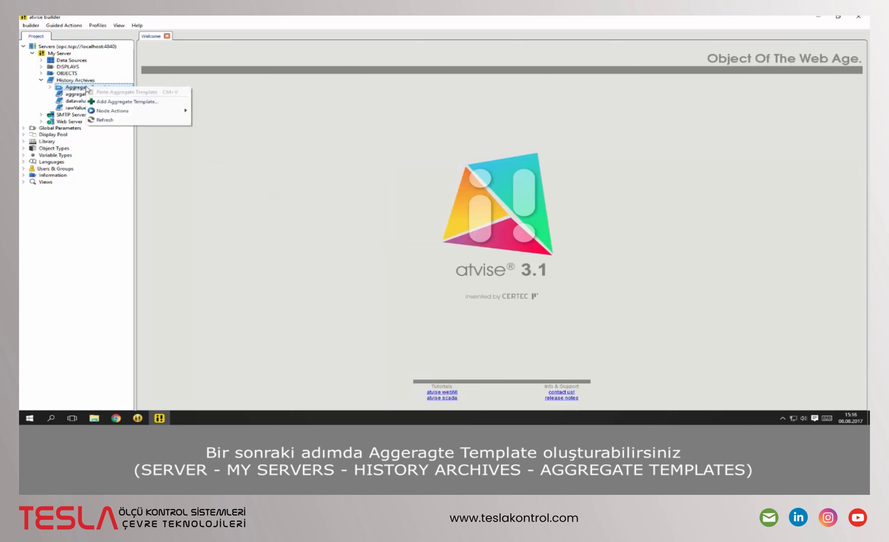
pyautogui.click(143, 96)
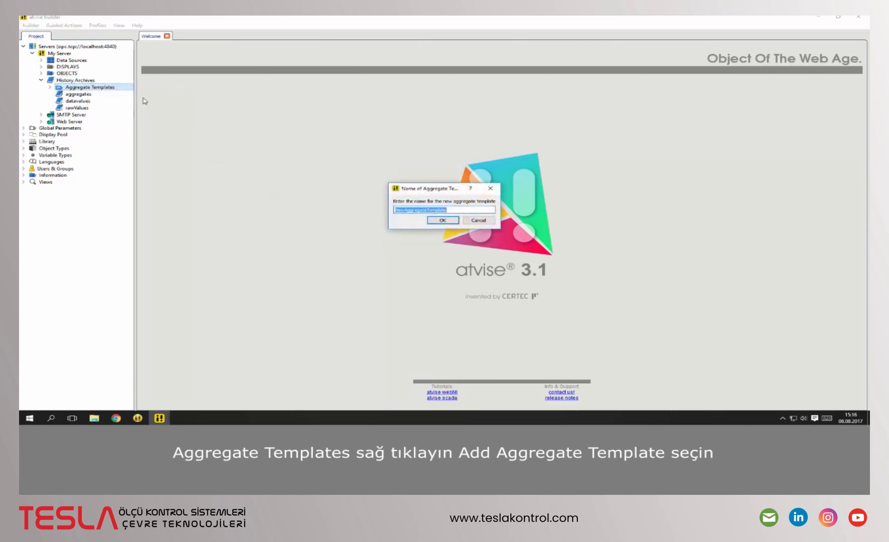
pyautogui.write('Average')
pyautogui.click(434, 221)
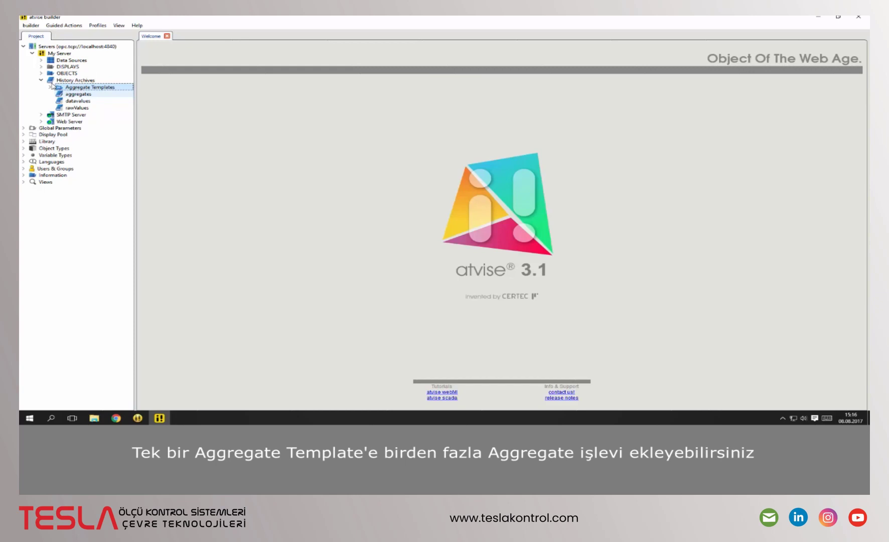
# Step: Add aggregate function Avg5M to Average, using the Average function and the aggregates archive group
pyautogui.click(51, 87)
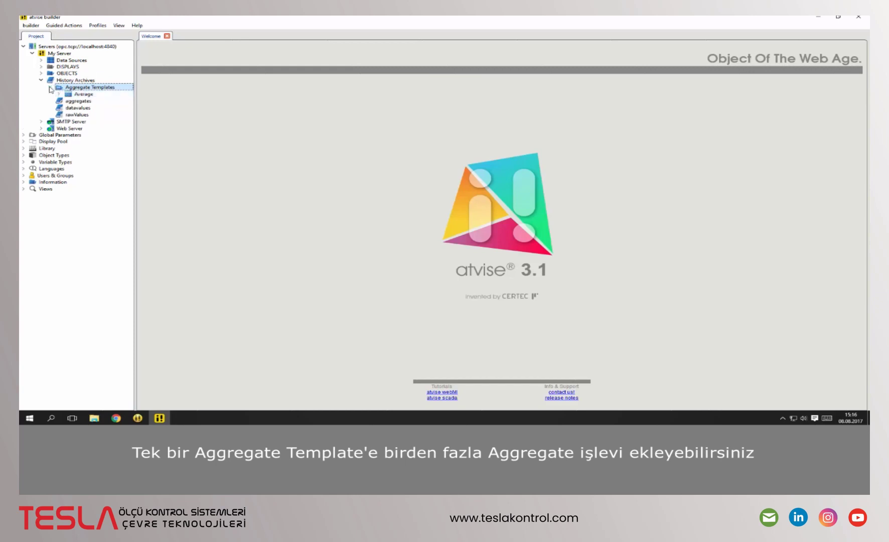
pyautogui.click(83, 94)
pyautogui.rightClick(84, 99)
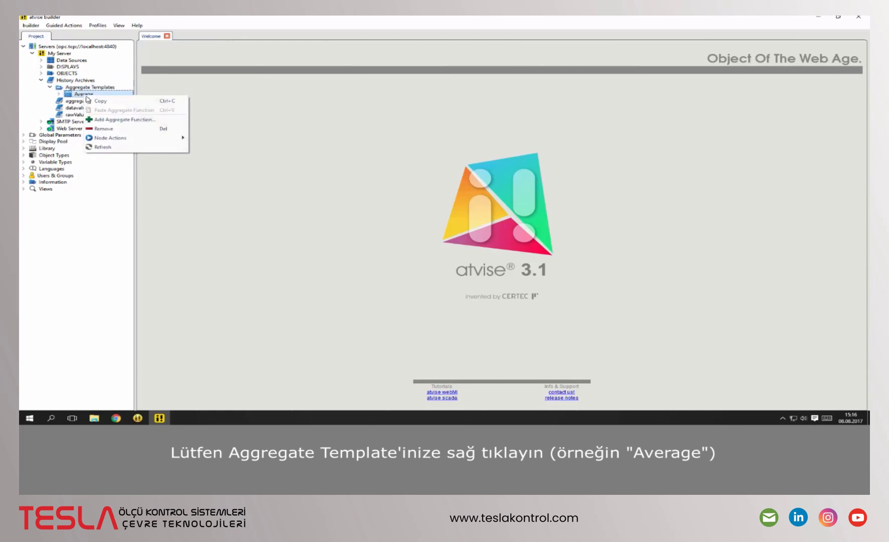
pyautogui.click(126, 121)
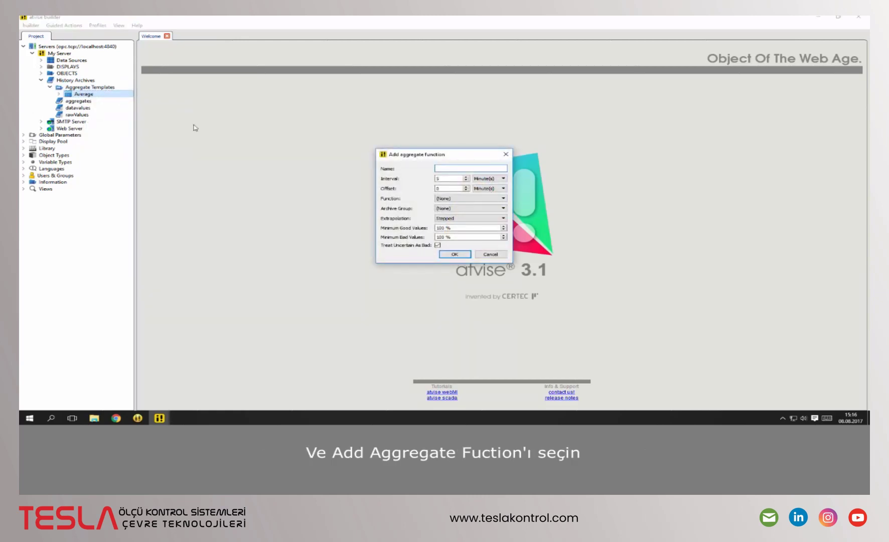
pyautogui.write('Avg5Min')
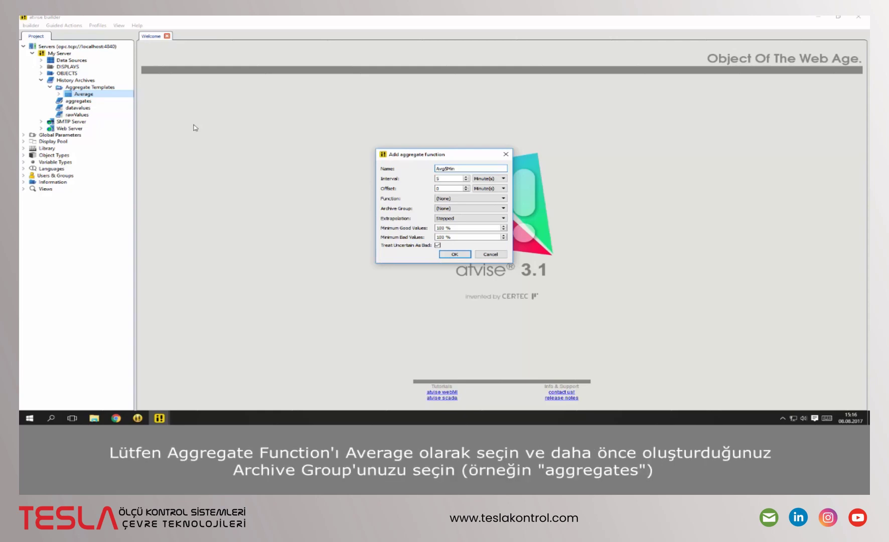
pyautogui.click(459, 202)
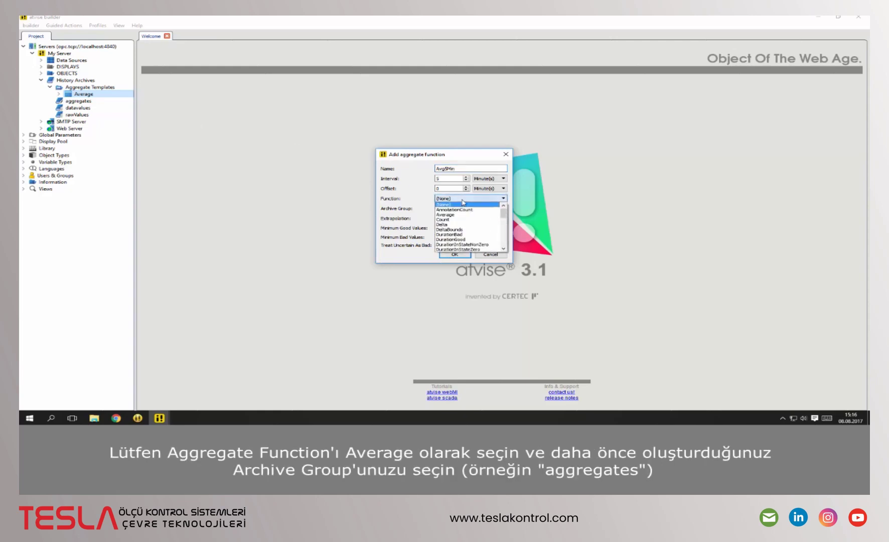
pyautogui.click(460, 216)
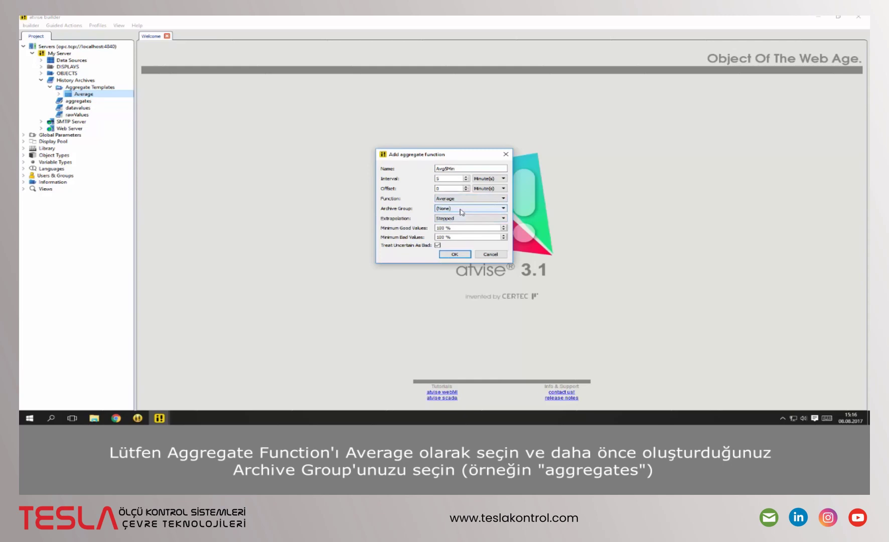
pyautogui.click(460, 208)
pyautogui.click(461, 219)
pyautogui.click(455, 253)
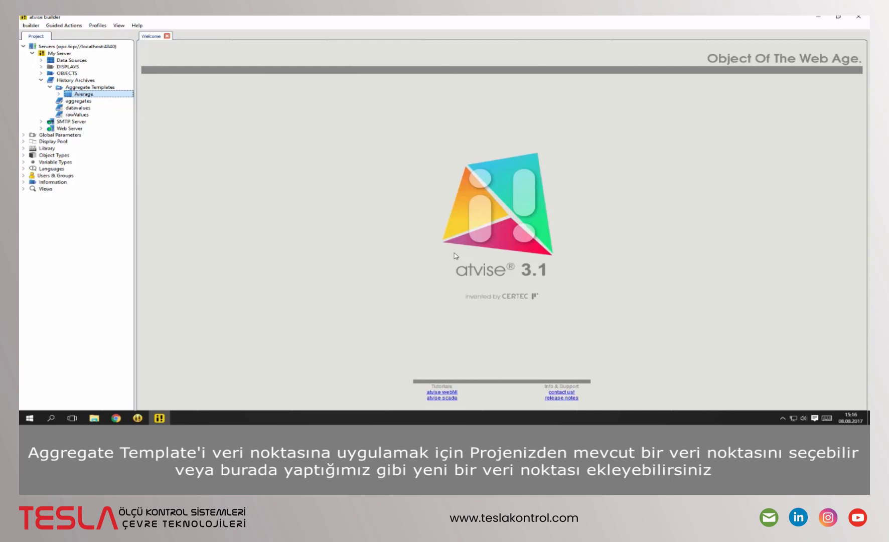
# Step: Create an Int32 data variable with BrowseName int in the OBJECTS folder
pyautogui.rightClick(68, 73)
pyautogui.moveTo(149, 105)
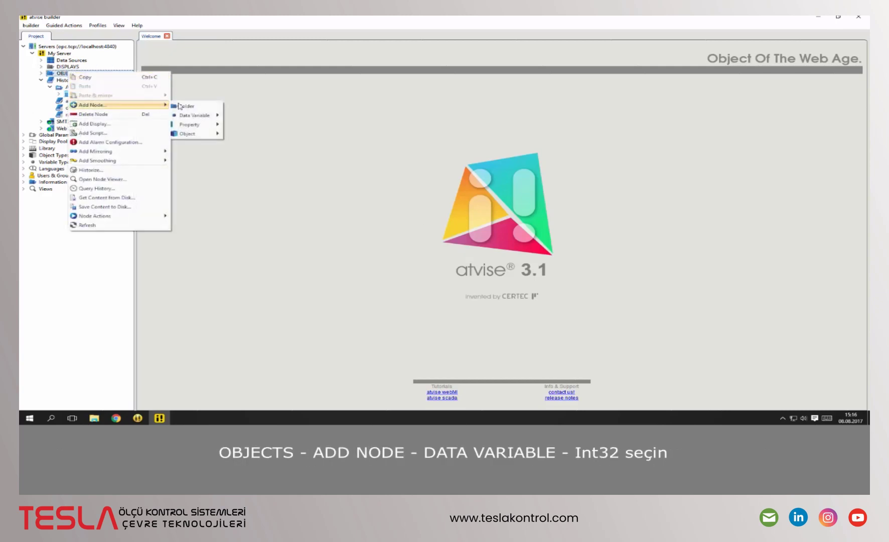
pyautogui.moveTo(196, 115)
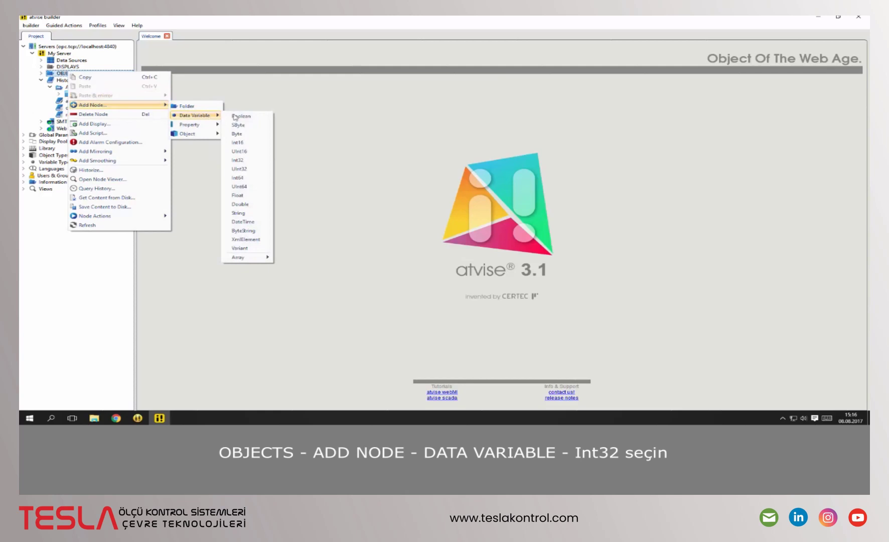
pyautogui.click(254, 160)
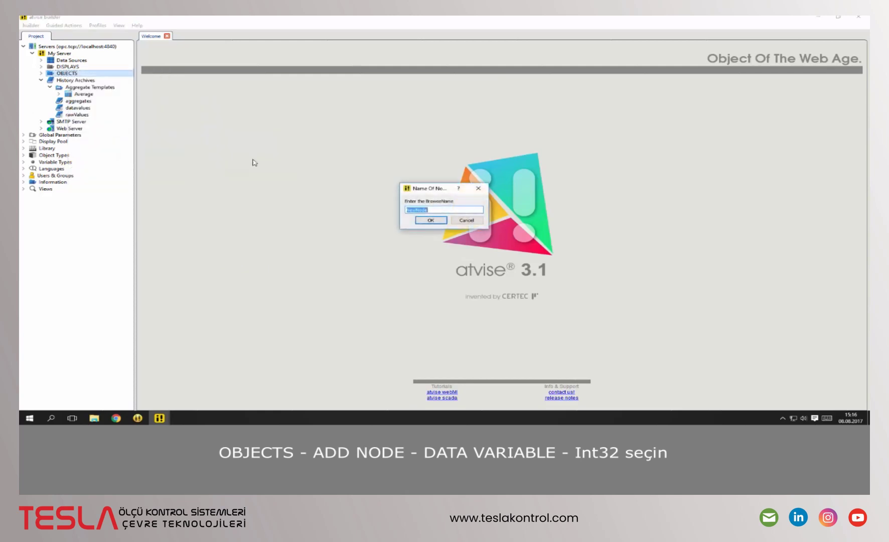
pyautogui.write('int')
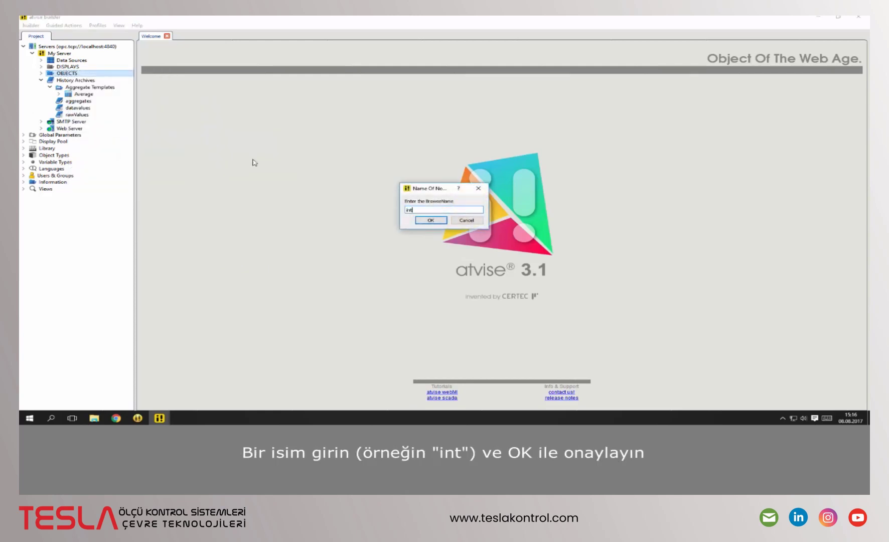
pyautogui.press('Return')
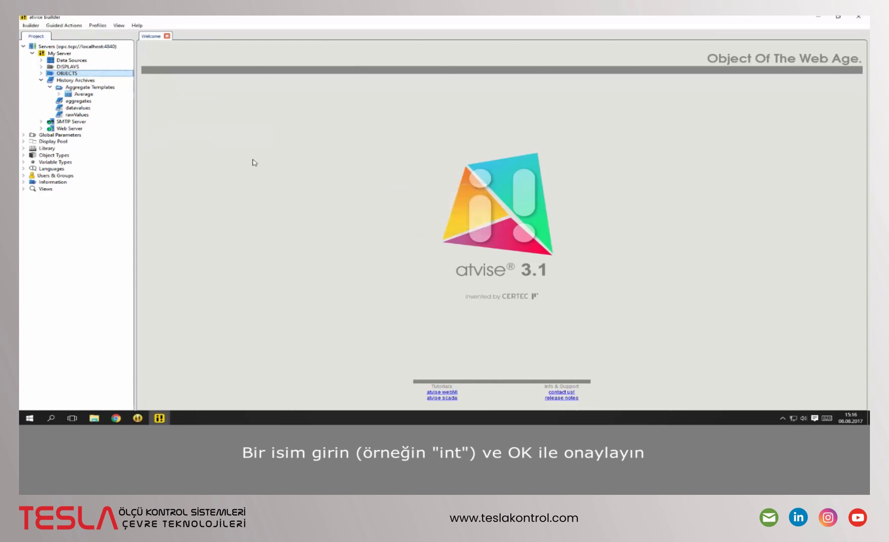
pyautogui.click(47, 74)
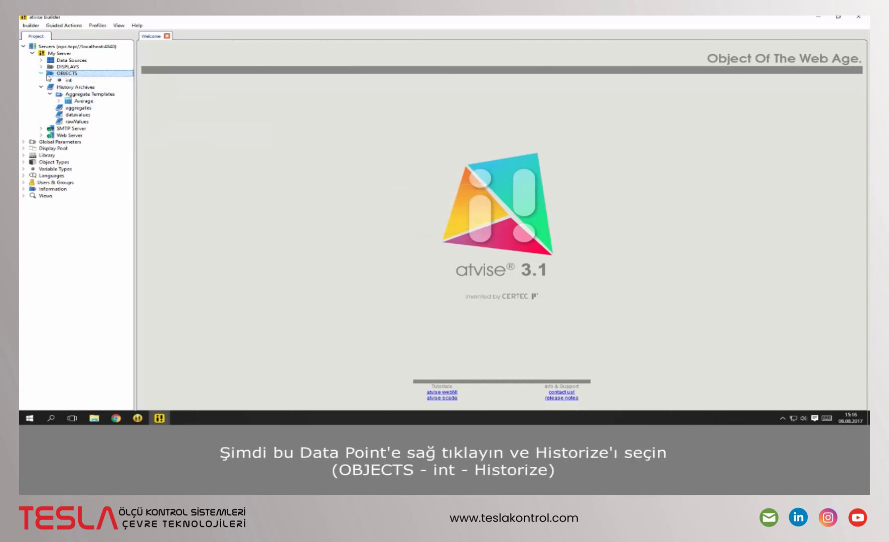
# Step: Historize int with raw archive rawValues and aggregate template Average
pyautogui.rightClick(66, 80)
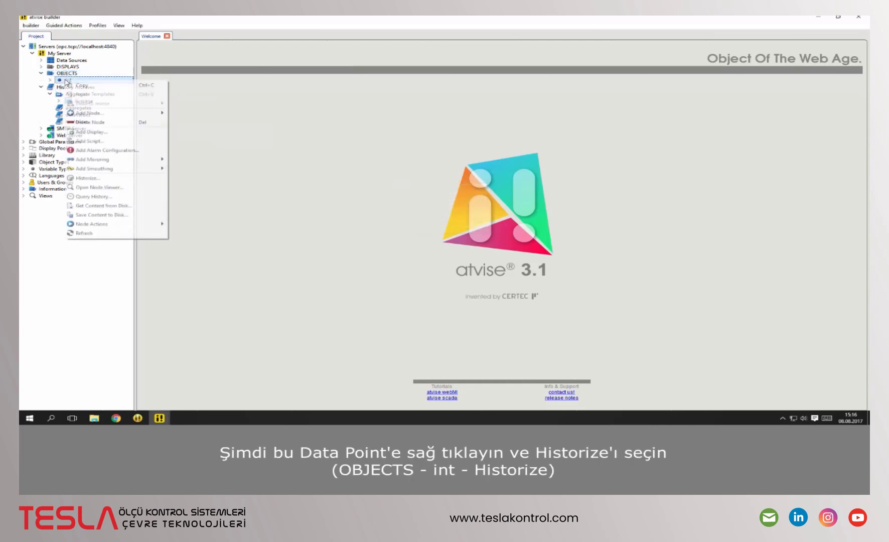
pyautogui.click(118, 177)
pyautogui.click(453, 203)
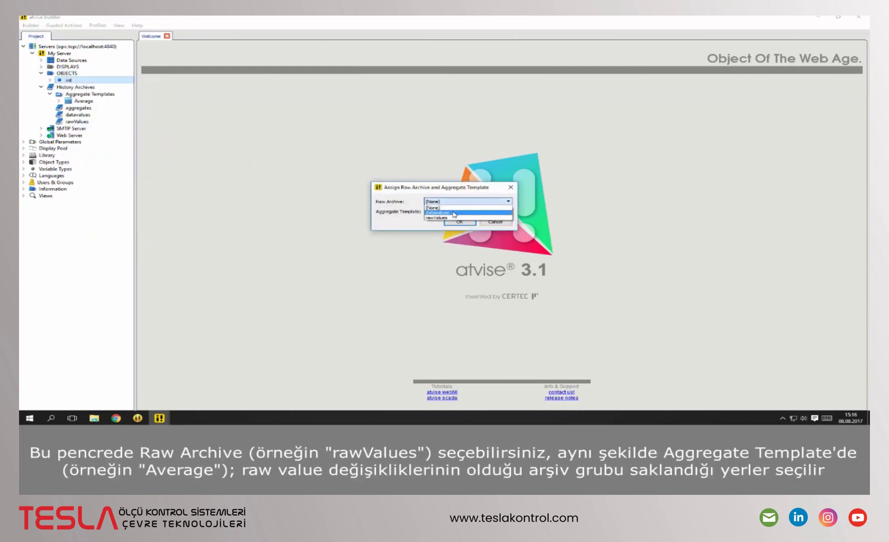
pyautogui.click(451, 218)
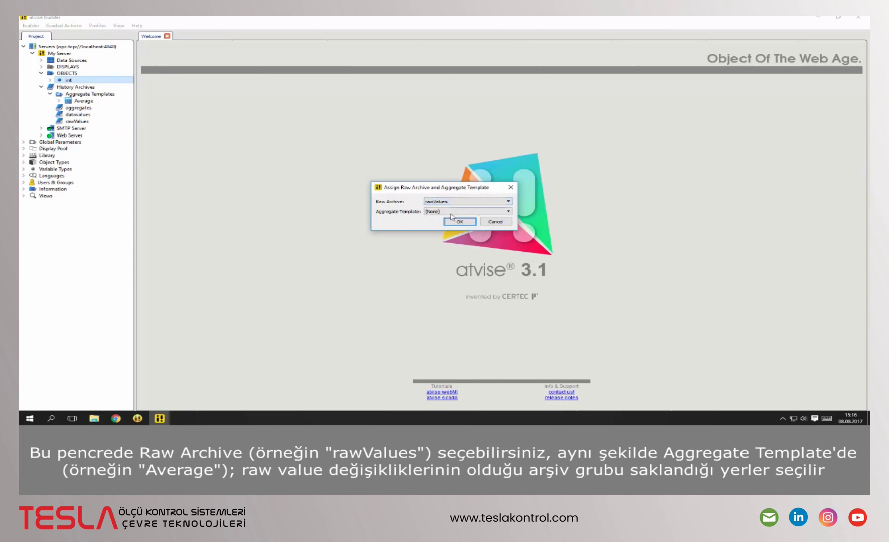
pyautogui.click(452, 212)
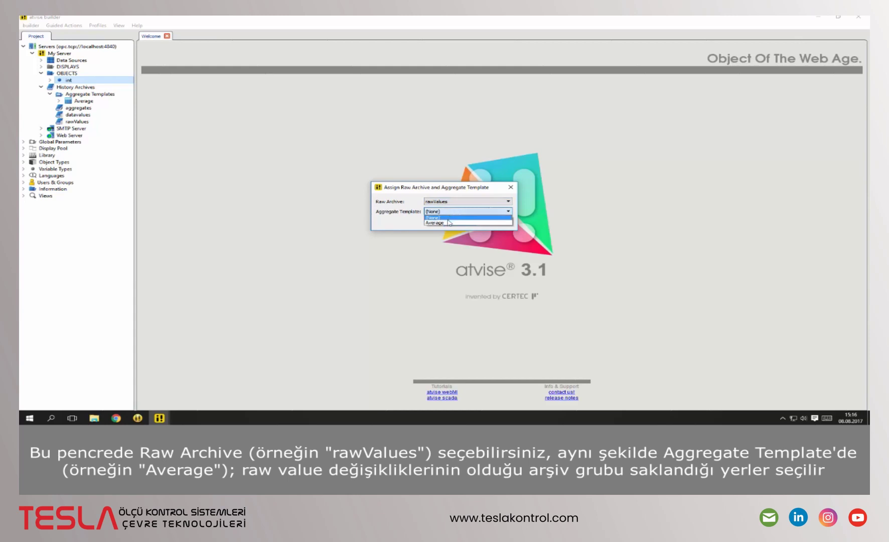
pyautogui.click(448, 222)
pyautogui.click(460, 222)
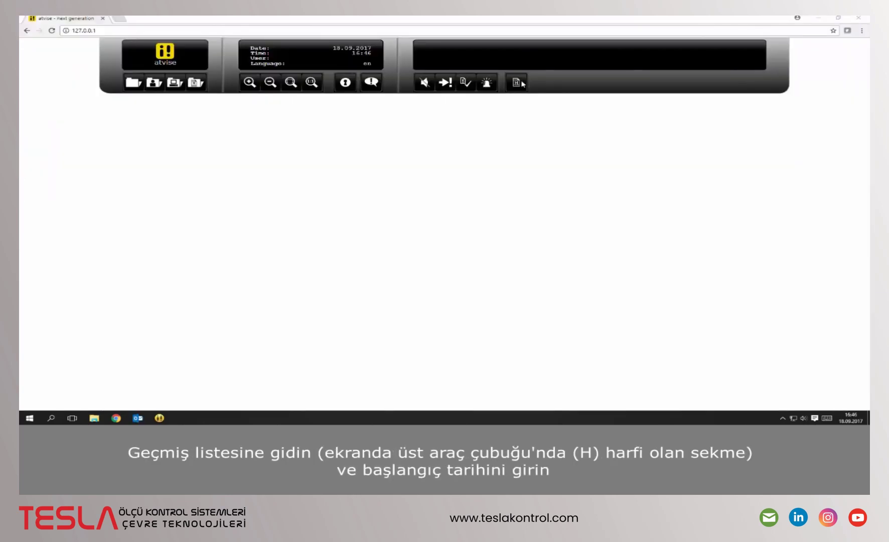
# Step: In the History List, set the From time to 16:30:15 by changing minutes to 30
pyautogui.click(516, 82)
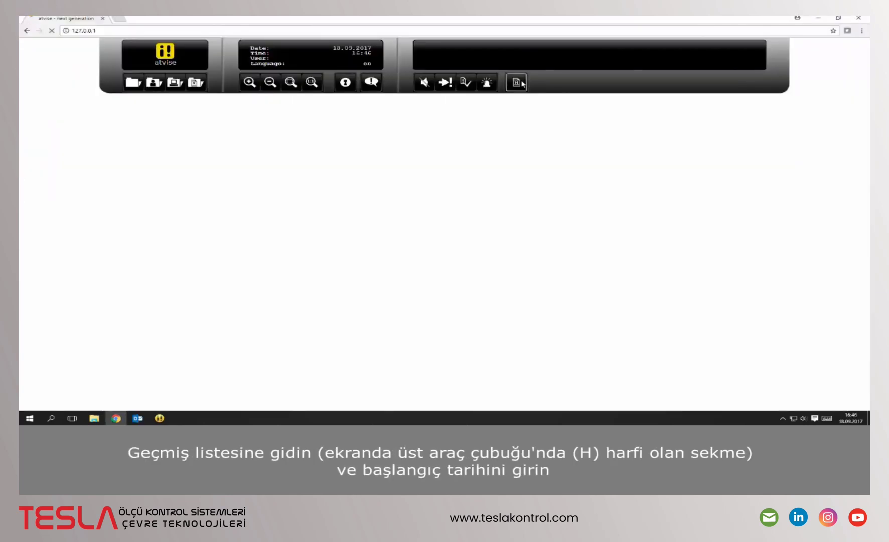
pyautogui.click(279, 105)
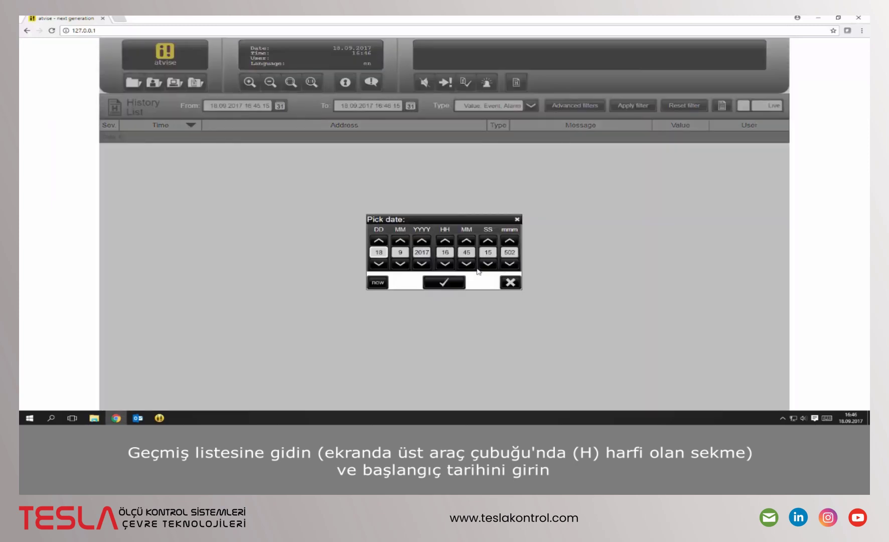
pyautogui.click(469, 254)
pyautogui.write('30')
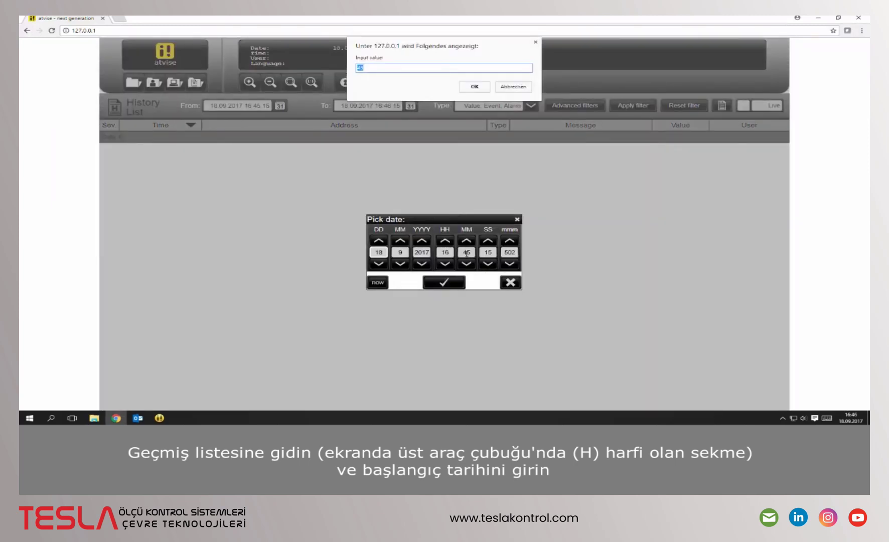
pyautogui.press('Return')
pyautogui.click(443, 283)
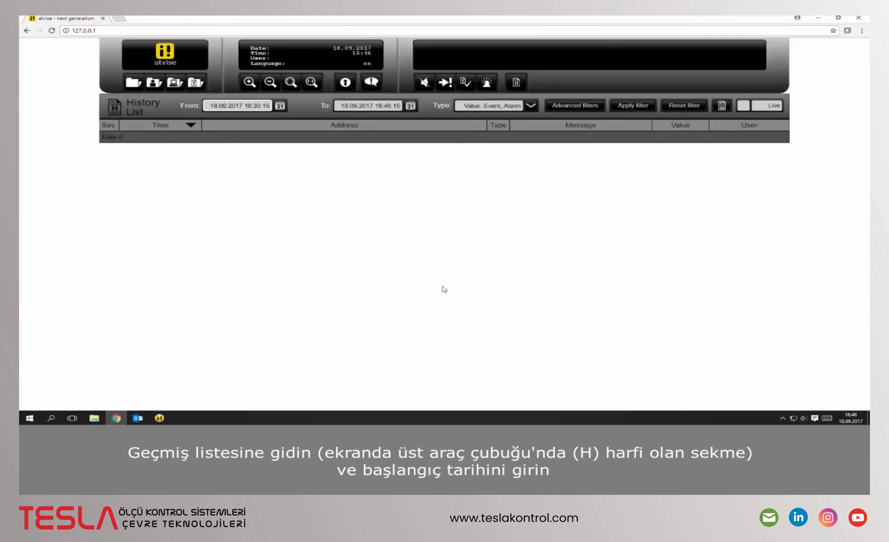
# Step: Filter the history to Aggregate type, address int, at a 5 min interval
pyautogui.click(530, 105)
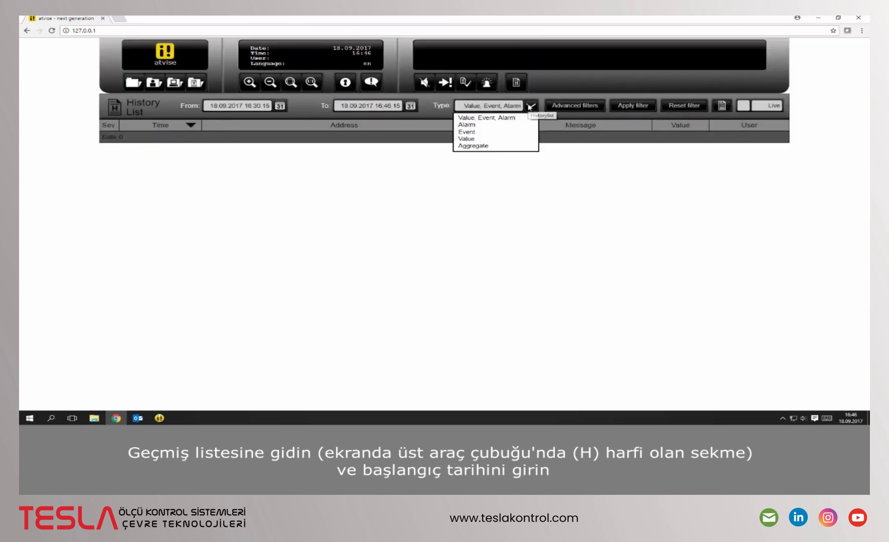
pyautogui.click(473, 145)
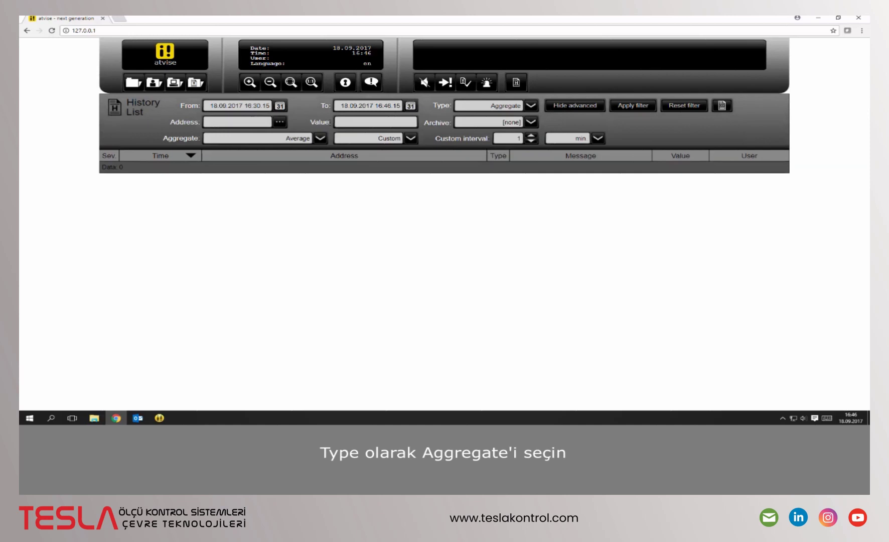
pyautogui.click(280, 122)
pyautogui.click(261, 141)
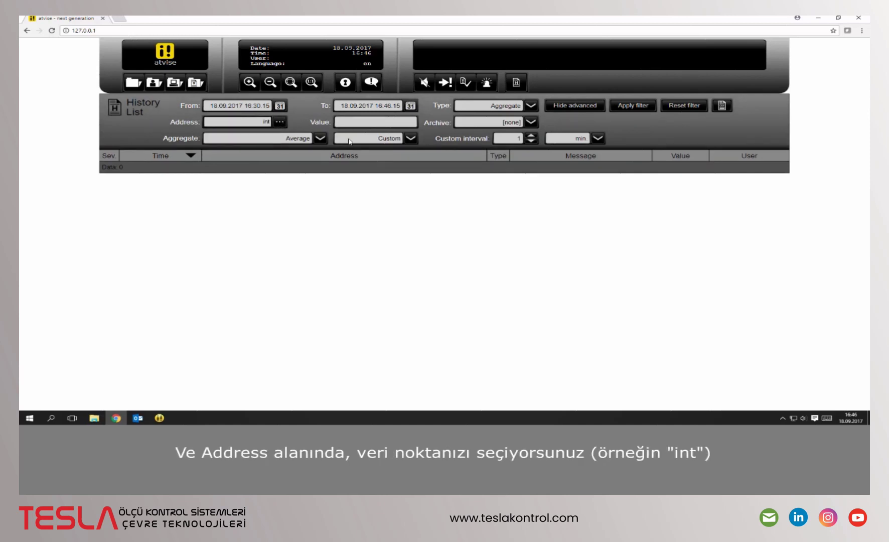
pyautogui.click(410, 138)
pyautogui.click(385, 150)
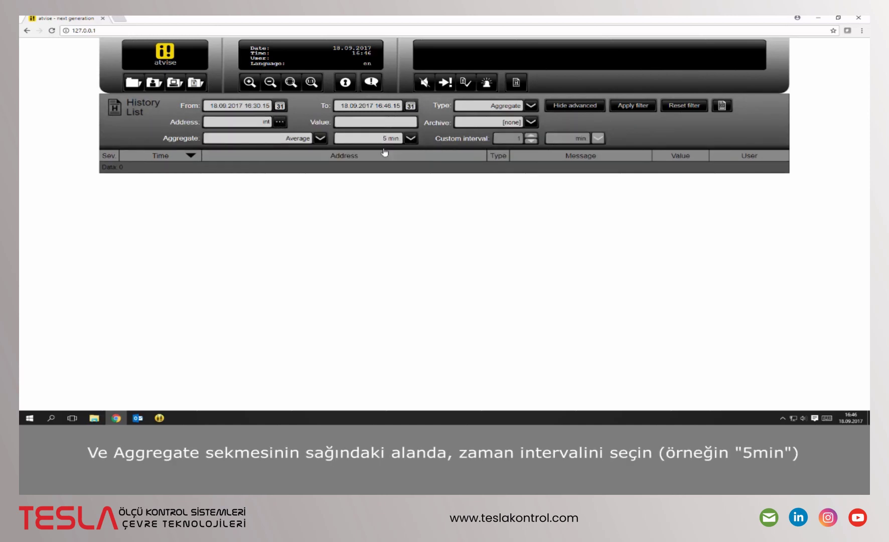